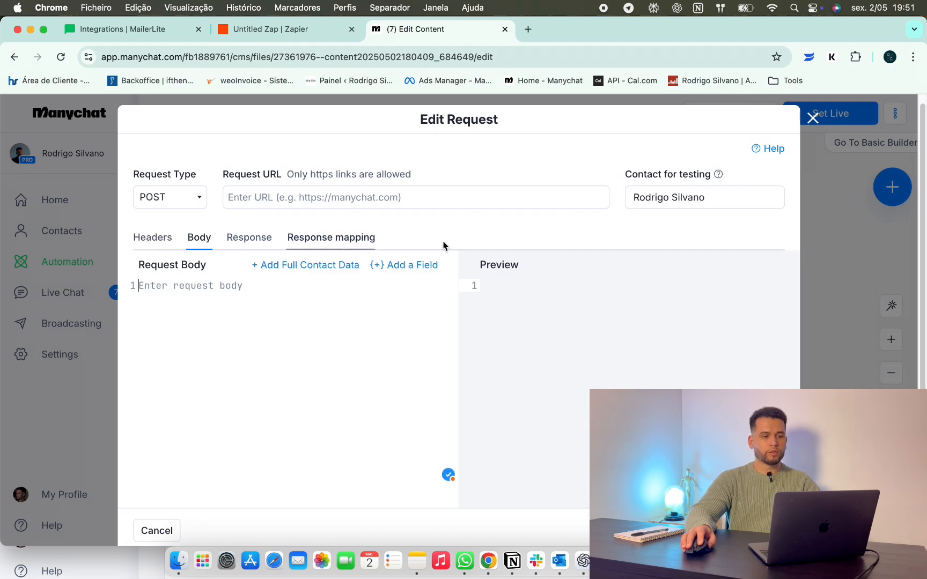
# Add a Content-Type request header with the value application/json.
pyautogui.click(152, 238)
pyautogui.click(181, 273)
pyautogui.click(221, 290)
pyautogui.click(230, 320)
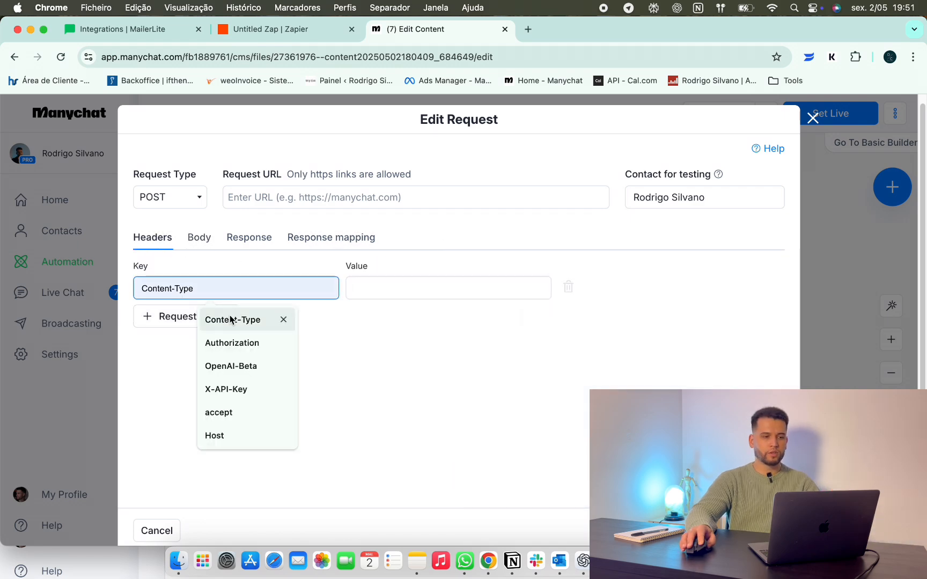
pyautogui.click(385, 292)
pyautogui.write('application/json')
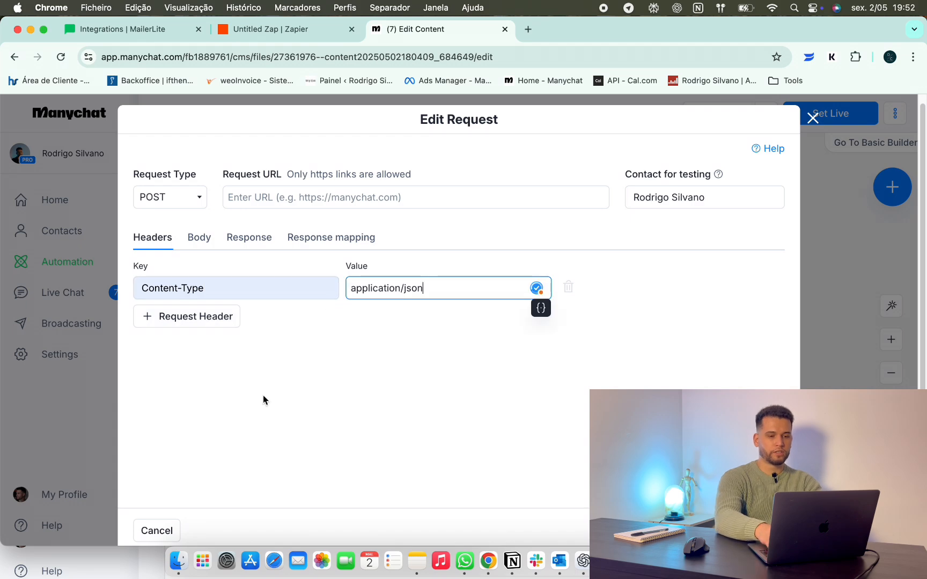
pyautogui.click(263, 396)
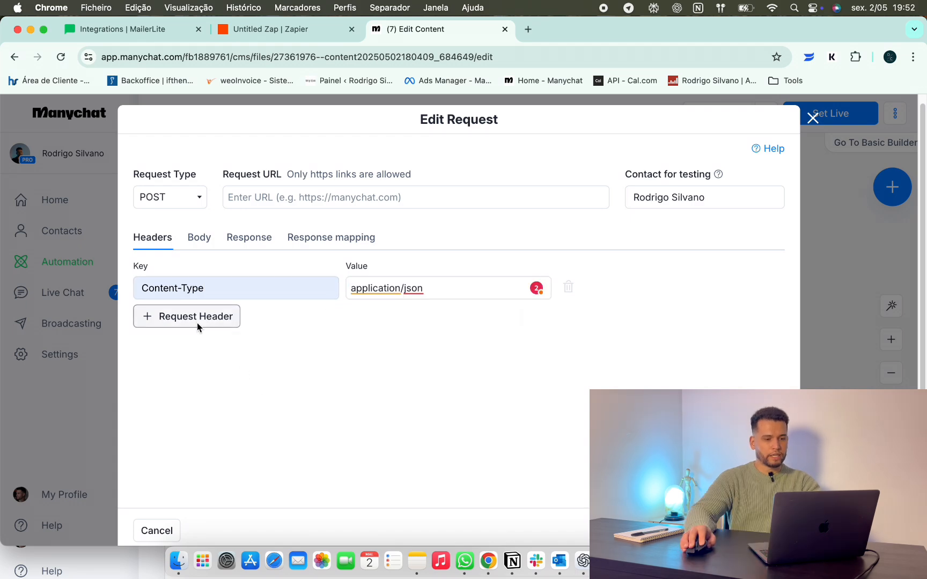
# Add an Accept request header and reuse the Content-Type value application/json for it.
pyautogui.click(196, 324)
pyautogui.click(197, 323)
pyautogui.click(218, 441)
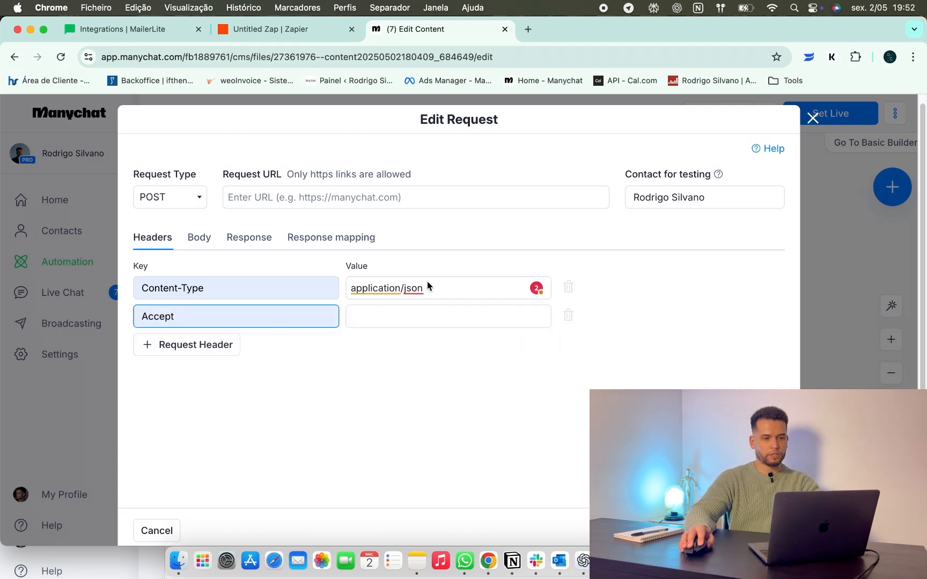
pyautogui.moveTo(428, 284); pyautogui.dragTo(361, 288)
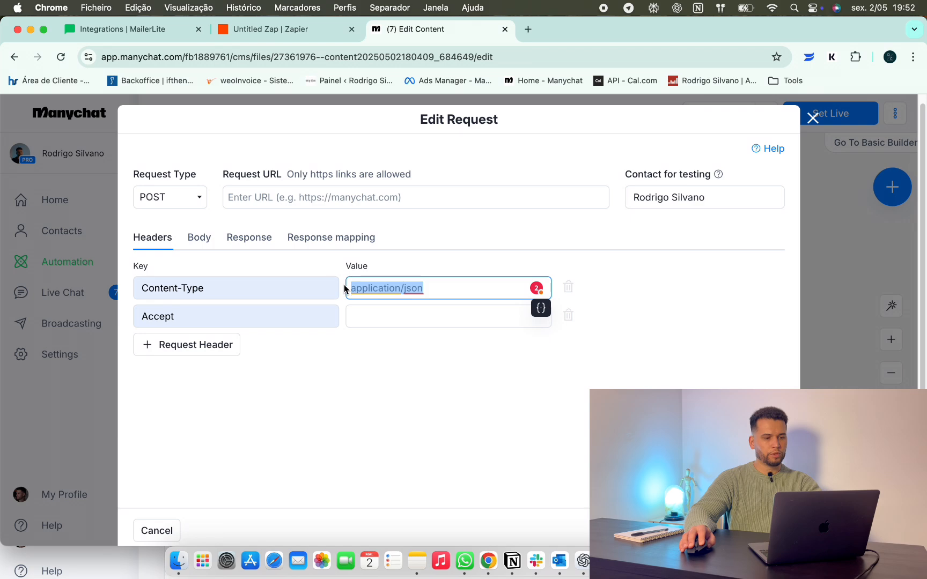
pyautogui.press('super+c')
pyautogui.click(408, 316)
pyautogui.press('super+v')
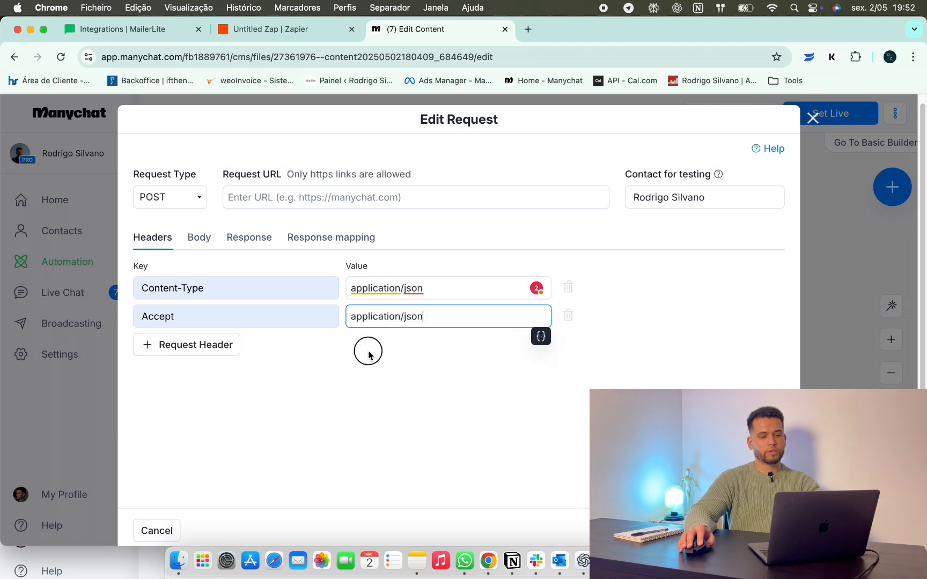
pyautogui.click(368, 352)
# Add an Authorization request header and begin its value with Bearer.
pyautogui.click(216, 351)
pyautogui.click(213, 352)
pyautogui.click(408, 345)
pyautogui.write('B')
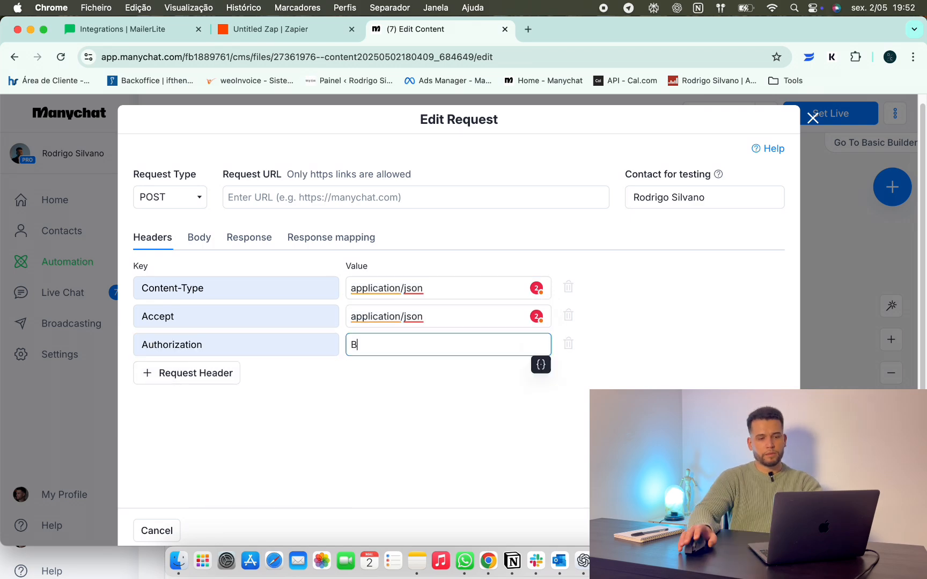
pyautogui.click(537, 345)
# Open MailerLite's integrations API page and create a new API token named teste-manychat.
pyautogui.write('mailerlite.com/integrations/api')
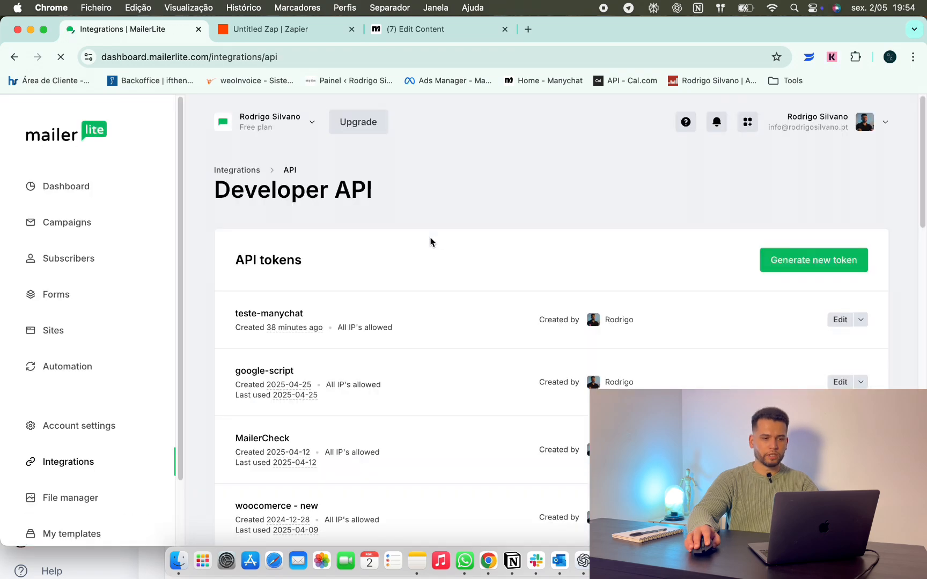
pyautogui.click(814, 260)
pyautogui.write('teste-')
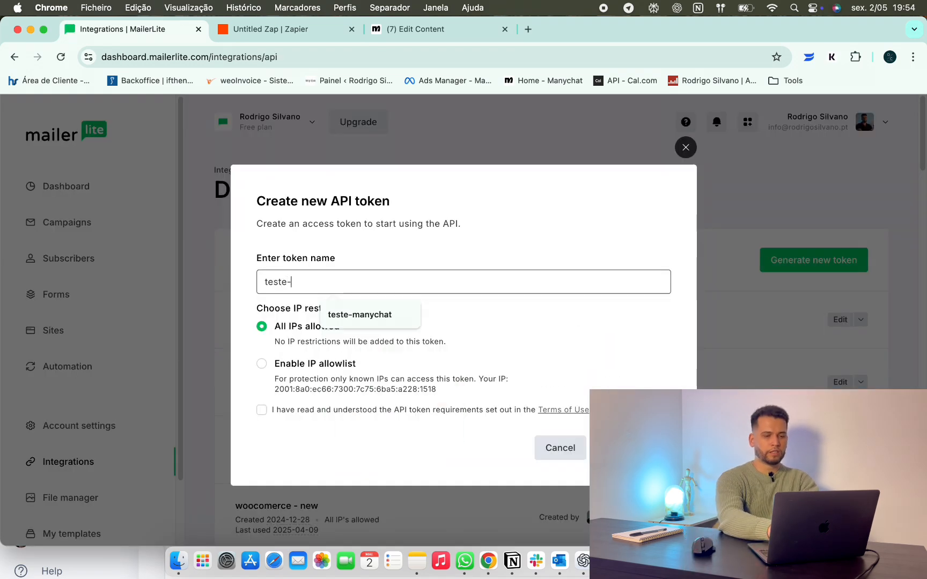
pyautogui.click(398, 313)
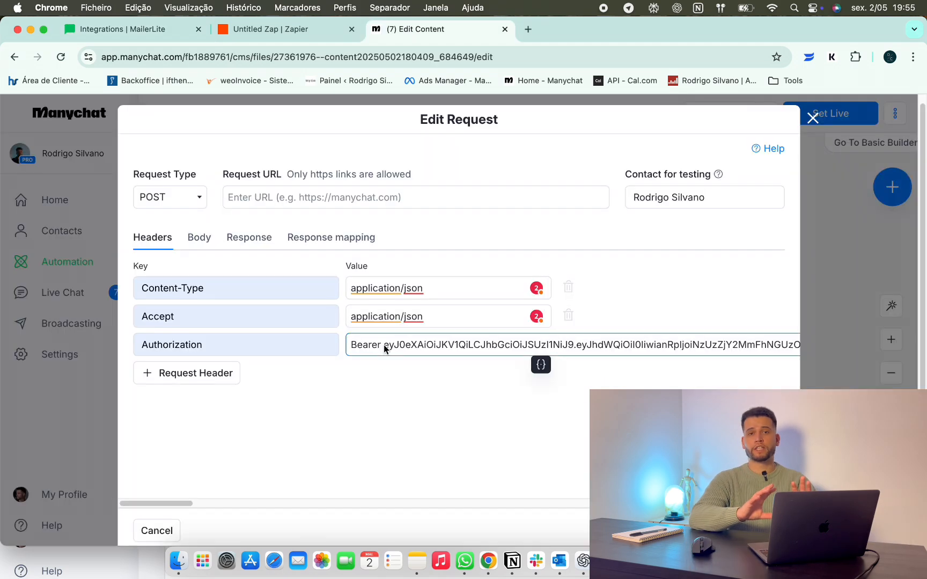
# Review the available request types for the Manychat request, keeping POST selected.
pyautogui.click(198, 204)
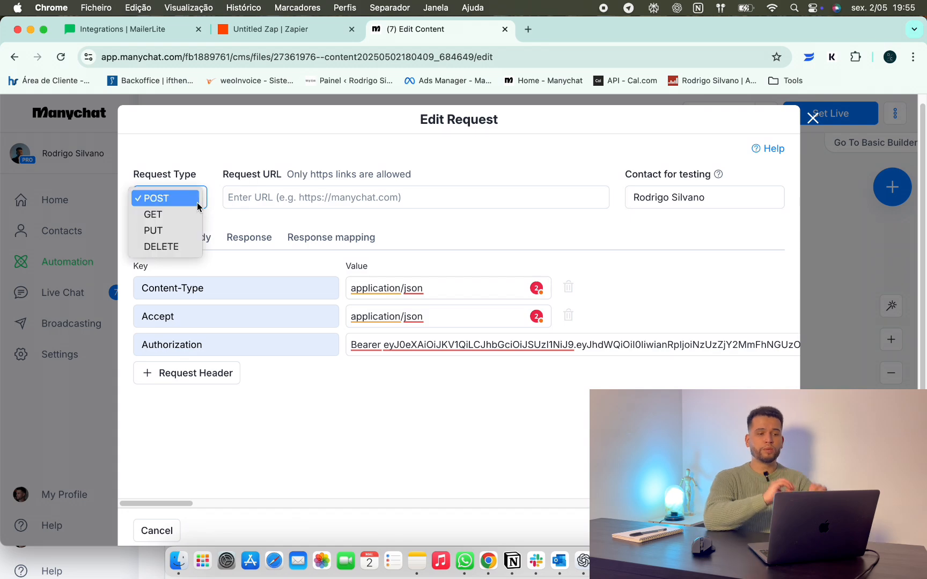
pyautogui.click(219, 186)
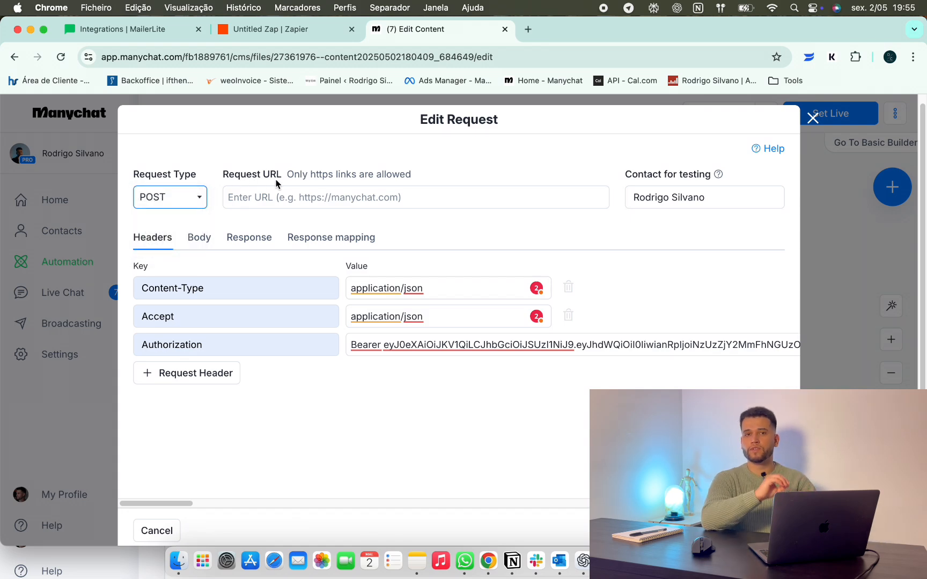
pyautogui.click(201, 203)
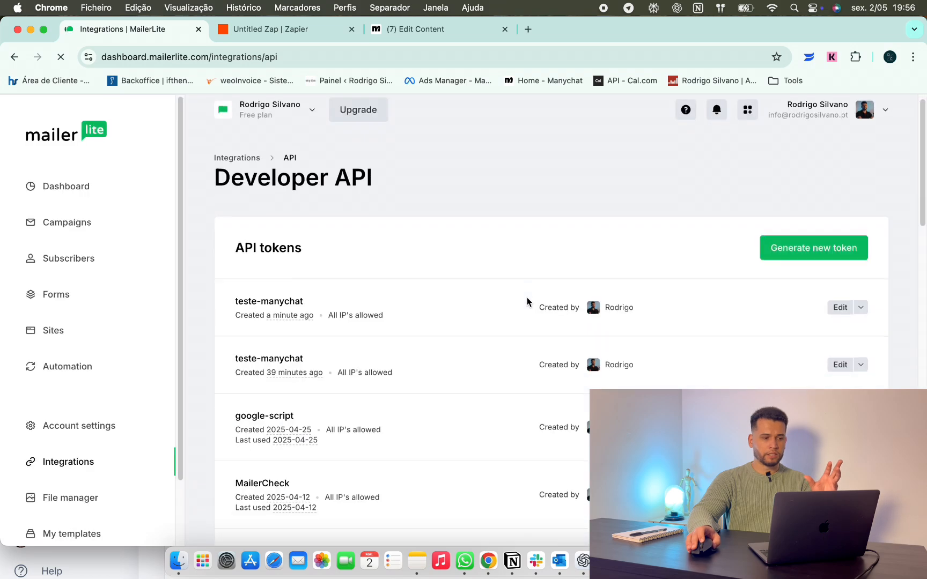
pyautogui.scroll(-10, 528, 302)
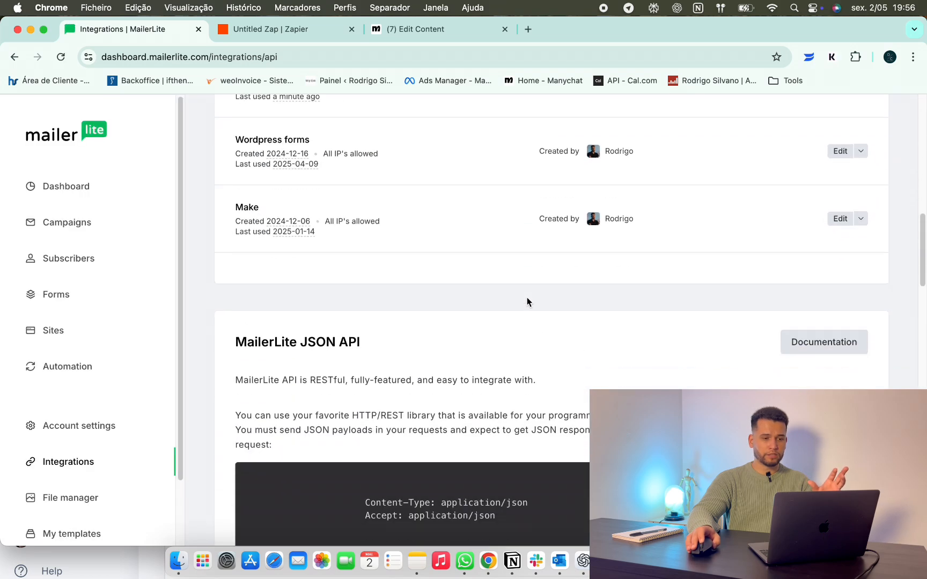
pyautogui.scroll(-5, 526, 302)
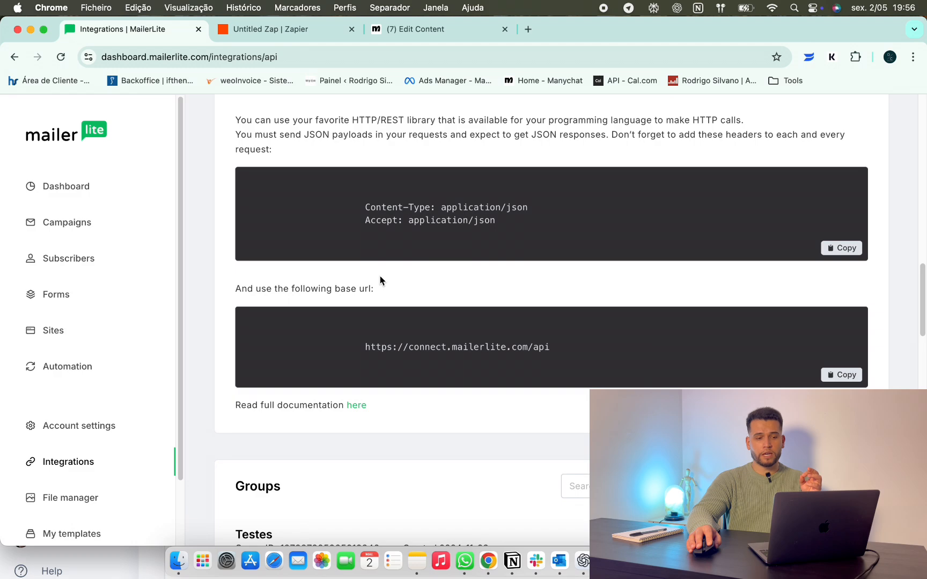
pyautogui.moveTo(366, 349); pyautogui.dragTo(570, 354)
pyautogui.click(416, 30)
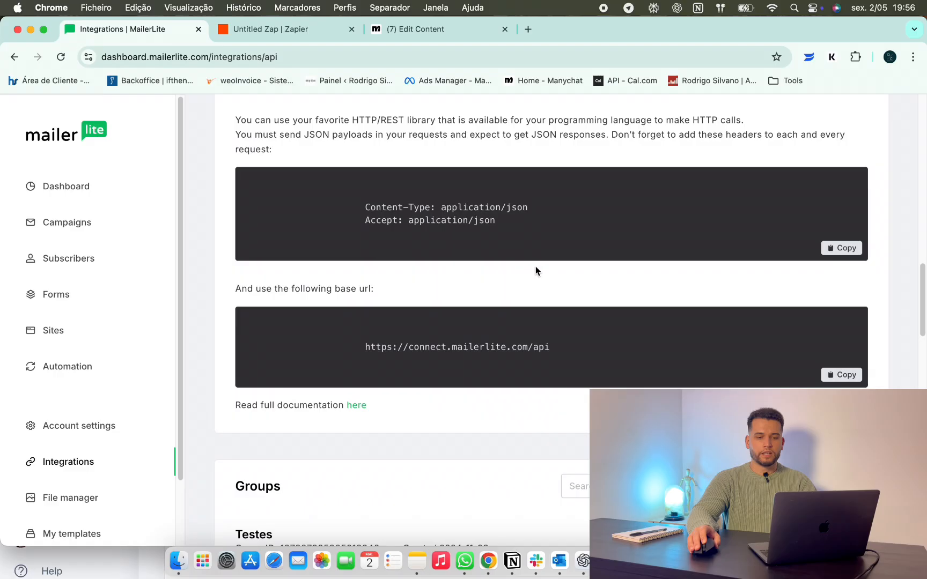
# Open the Create/upsert subscriber section of the Subscribers API reference in MailerLite's developer documentation.
pyautogui.scroll(5, 534, 265)
pyautogui.click(789, 222)
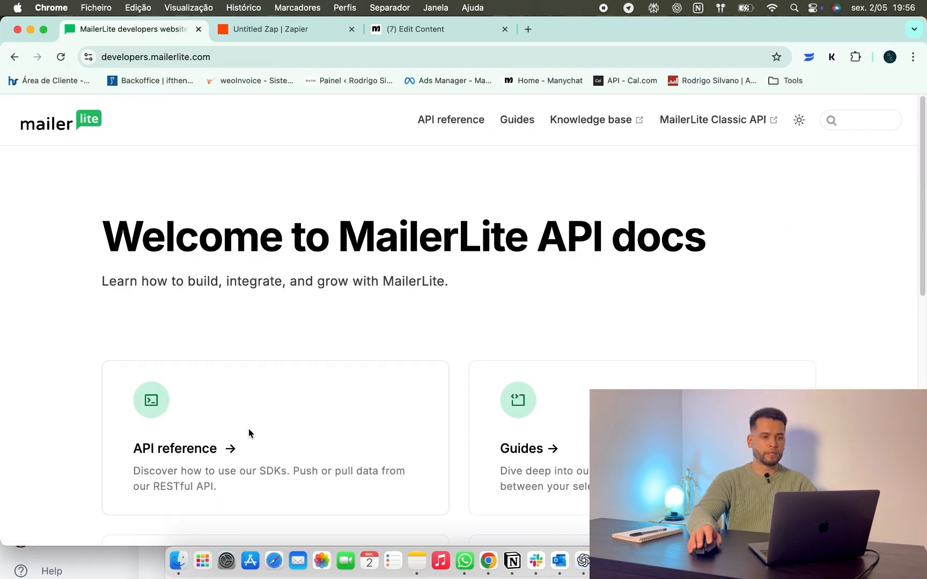
pyautogui.click(236, 447)
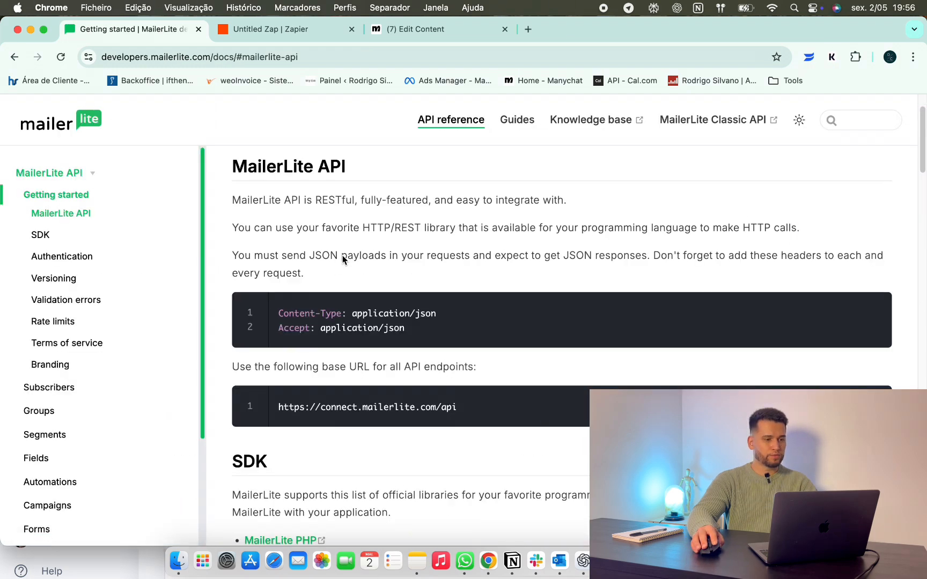
pyautogui.scroll(-1, 341, 254)
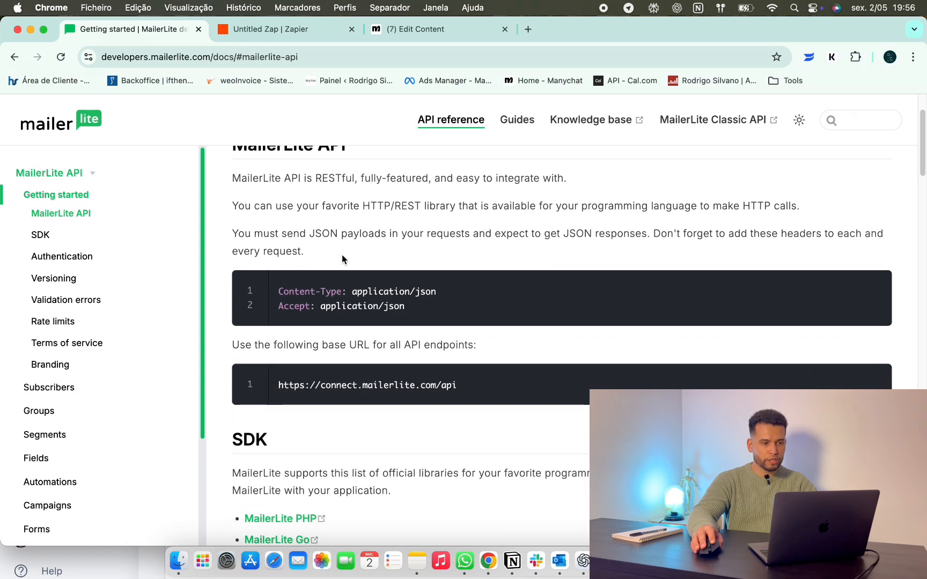
pyautogui.click(62, 386)
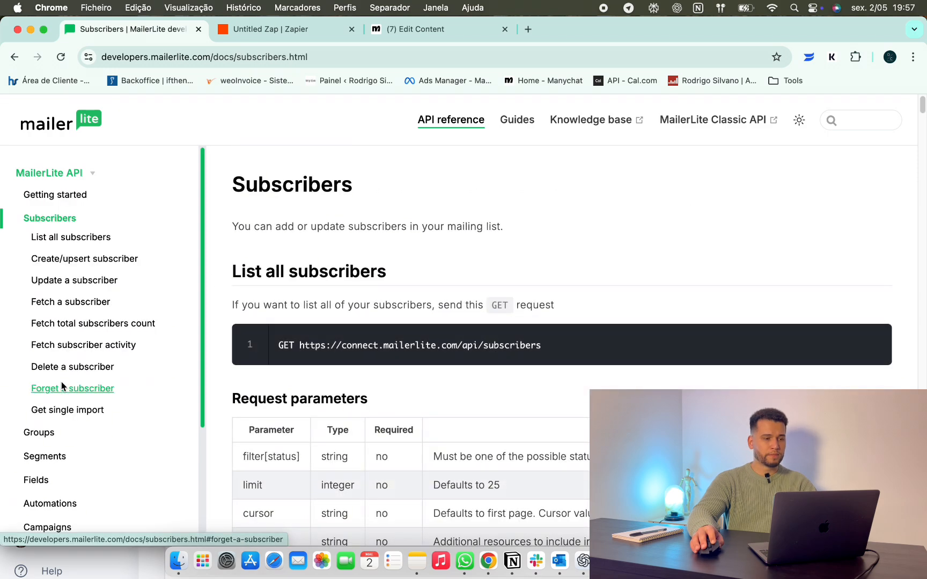
pyautogui.click(100, 260)
pyautogui.moveTo(548, 247); pyautogui.dragTo(310, 243)
pyautogui.click(434, 29)
pyautogui.click(402, 196)
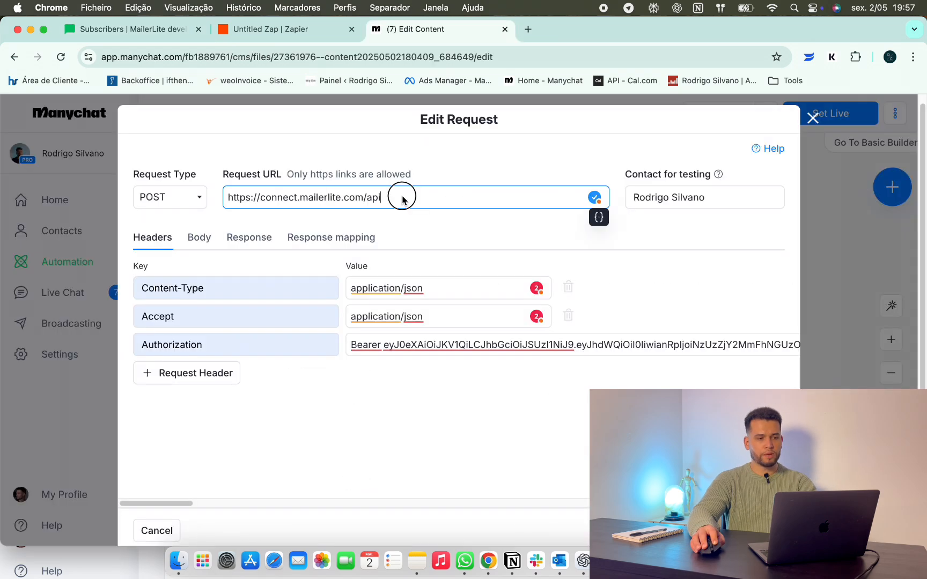
pyautogui.moveTo(402, 197); pyautogui.dragTo(227, 196)
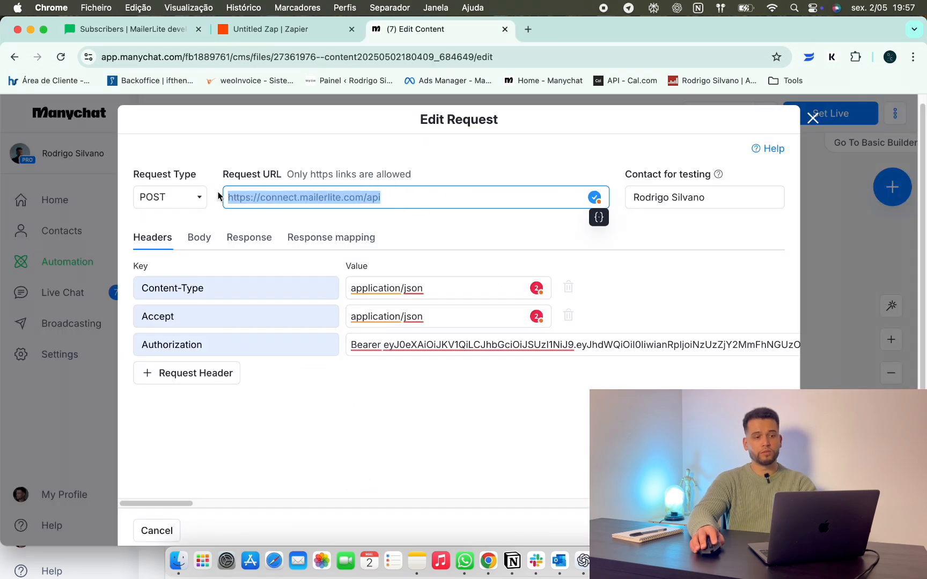
pyautogui.press('super+v')
pyautogui.click(228, 198)
pyautogui.click(269, 197)
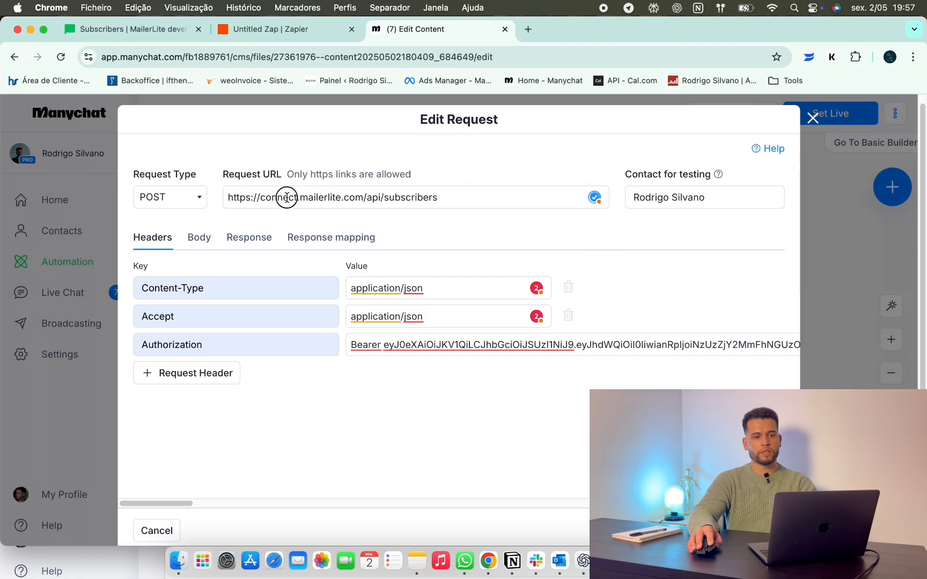
# Fill the Manychat request body with the sample JSON from MailerLite's Create/upsert subscriber documentation.
pyautogui.click(203, 242)
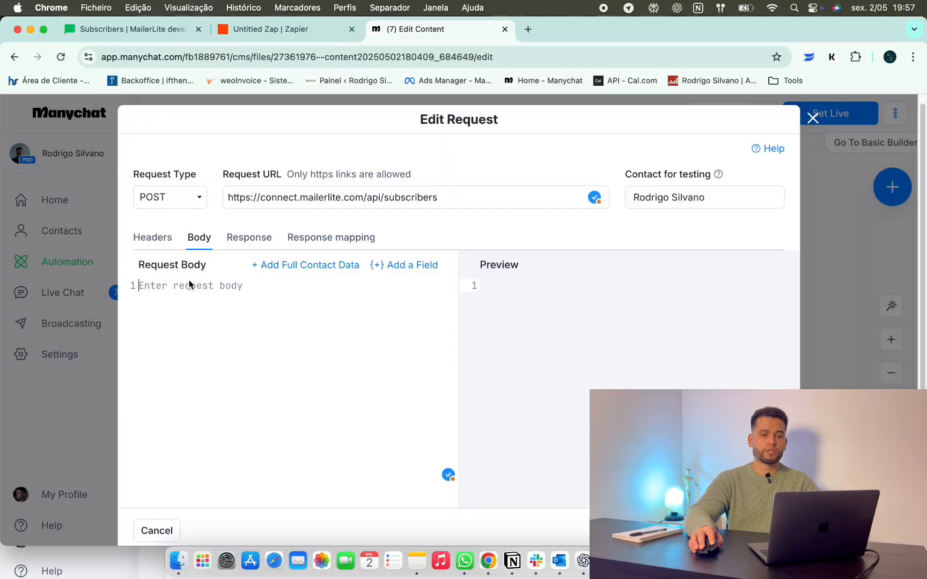
pyautogui.click(156, 32)
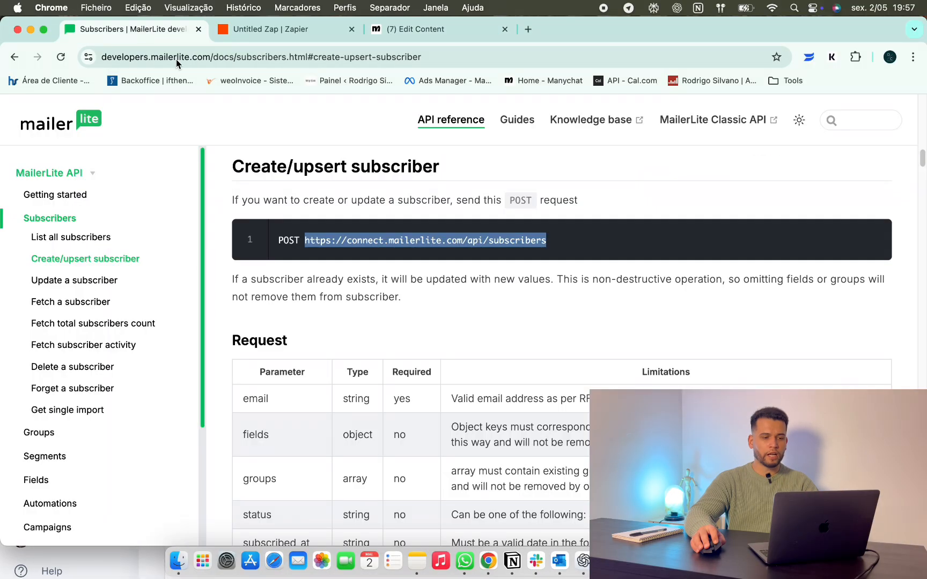
pyautogui.click(356, 337)
pyautogui.scroll(-5, 356, 337)
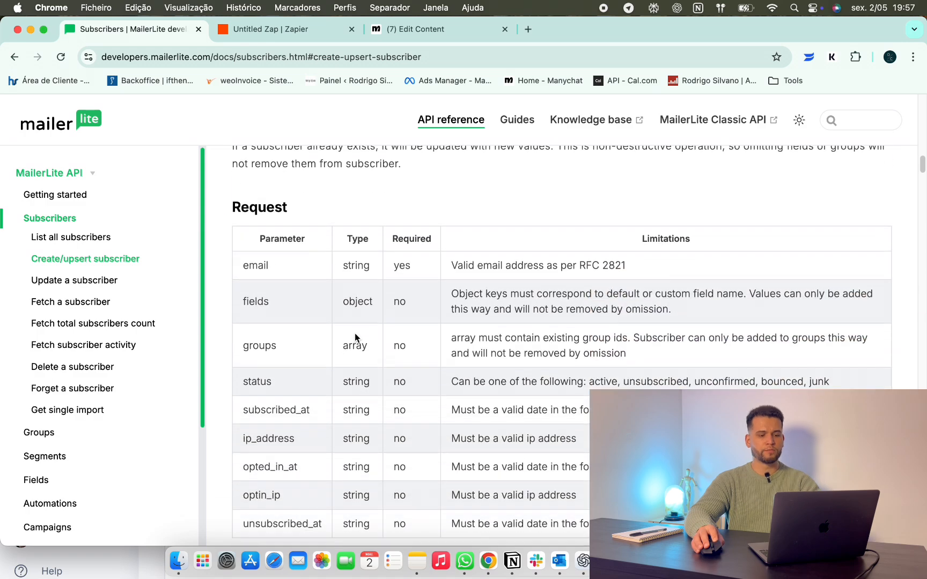
pyautogui.scroll(-3, 355, 337)
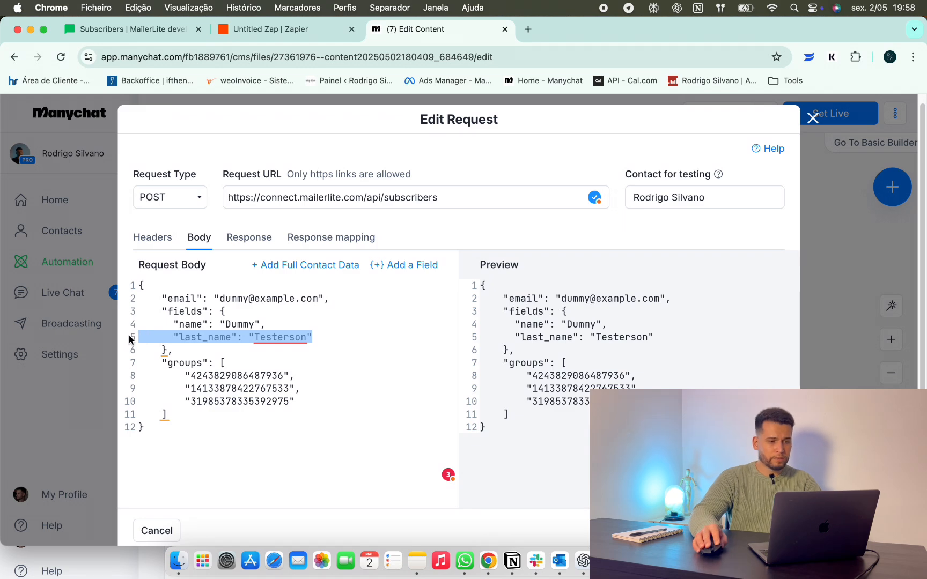
# Remove the last_name field and the last two group IDs from the request body, keeping the JSON valid.
pyautogui.press('BackSpace')
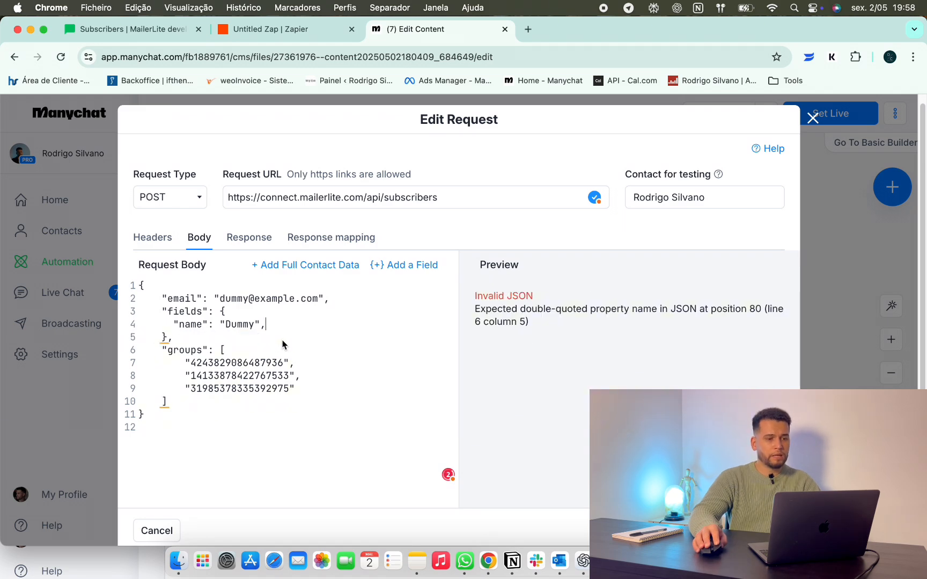
pyautogui.moveTo(295, 388); pyautogui.dragTo(140, 377)
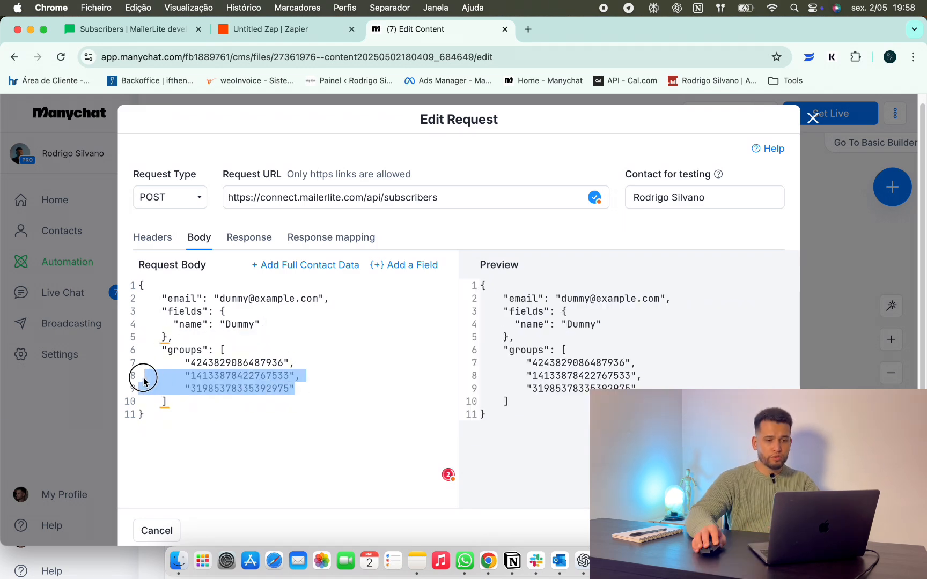
pyautogui.press('BackSpace')
pyautogui.press('BackSpace')
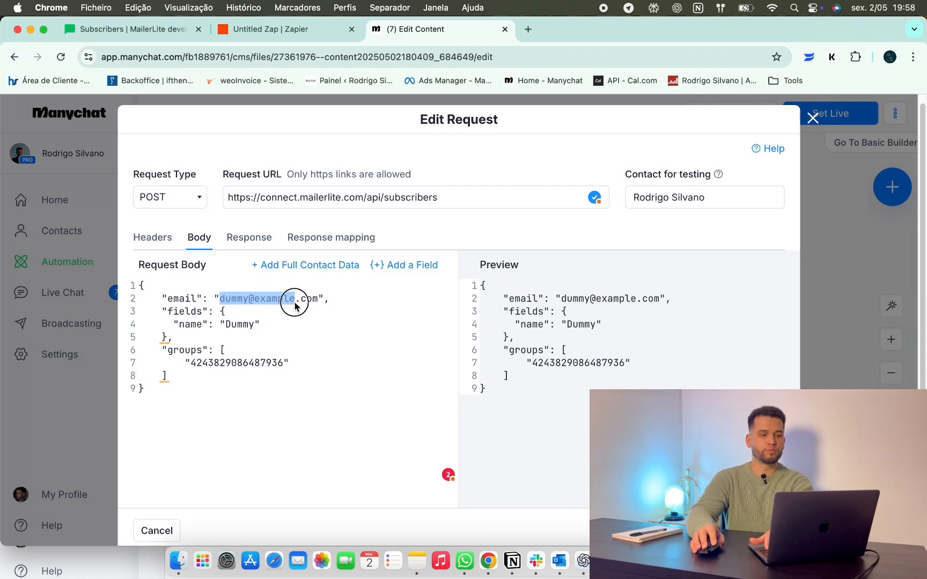
# Replace the sample email in the request body with the Email contact field and select the sample name Dummy.
pyautogui.moveTo(294, 303); pyautogui.dragTo(320, 301)
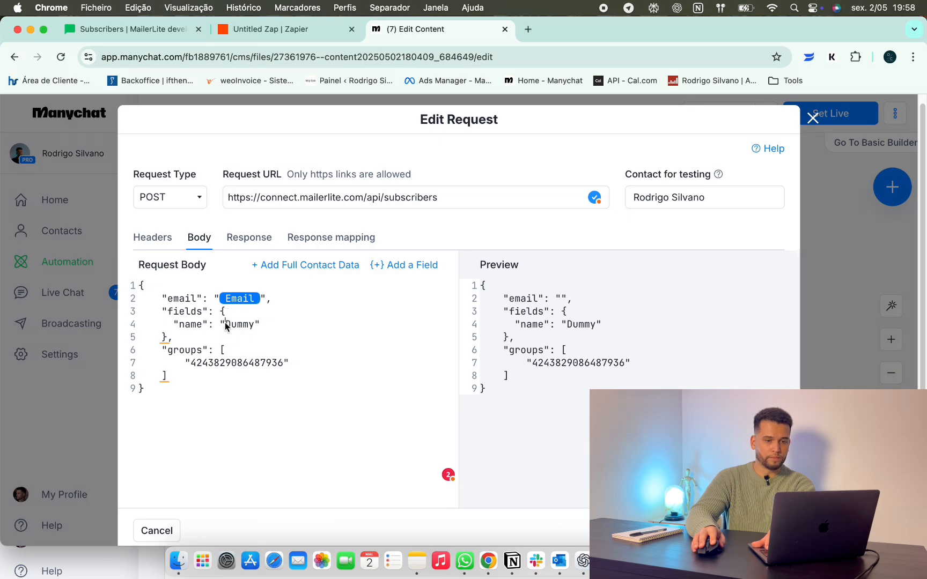
pyautogui.doubleClick(244, 324)
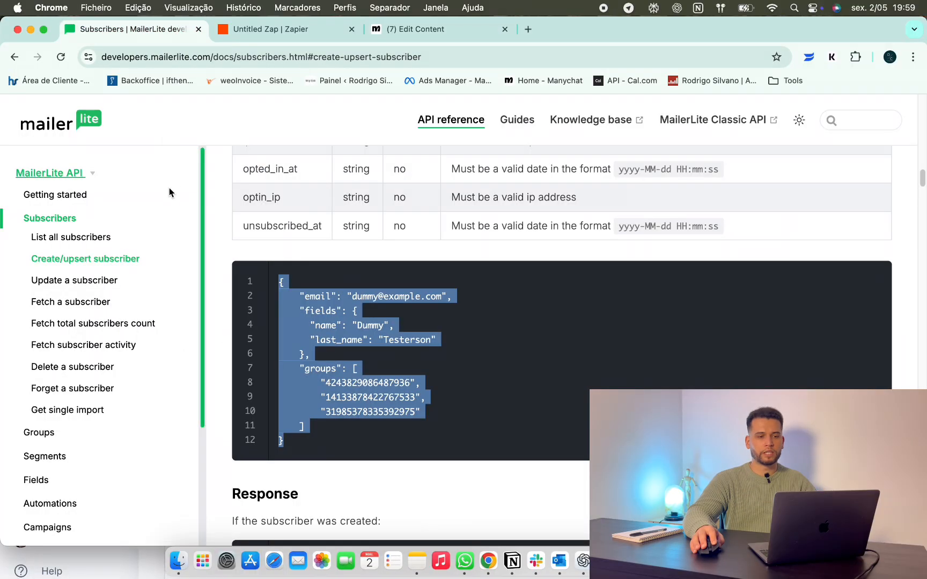
# Return to MailerLite's Developer API page and copy the group ID of the Testes group.
pyautogui.click(12, 56)
pyautogui.click(12, 57)
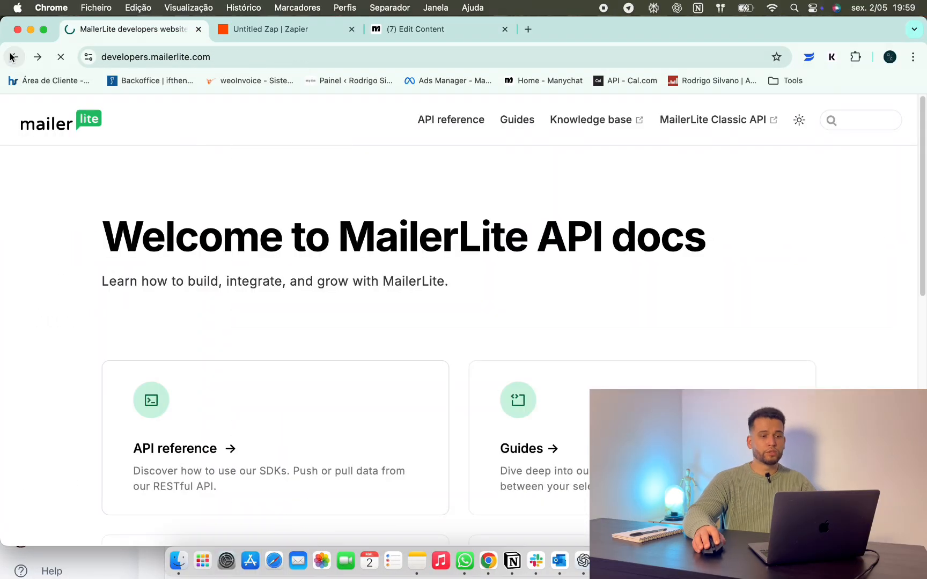
pyautogui.click(11, 57)
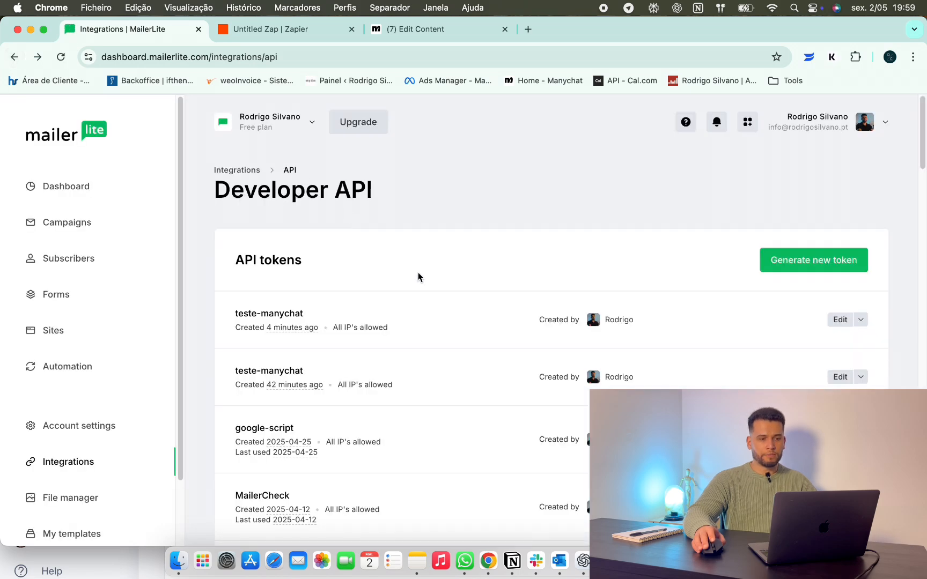
pyautogui.scroll(-15, 418, 276)
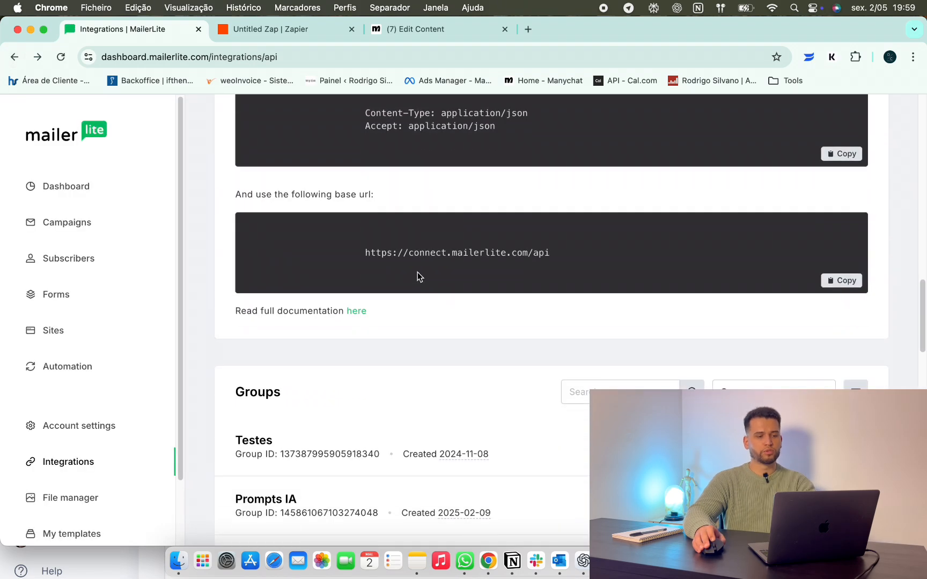
pyautogui.scroll(-2, 419, 269)
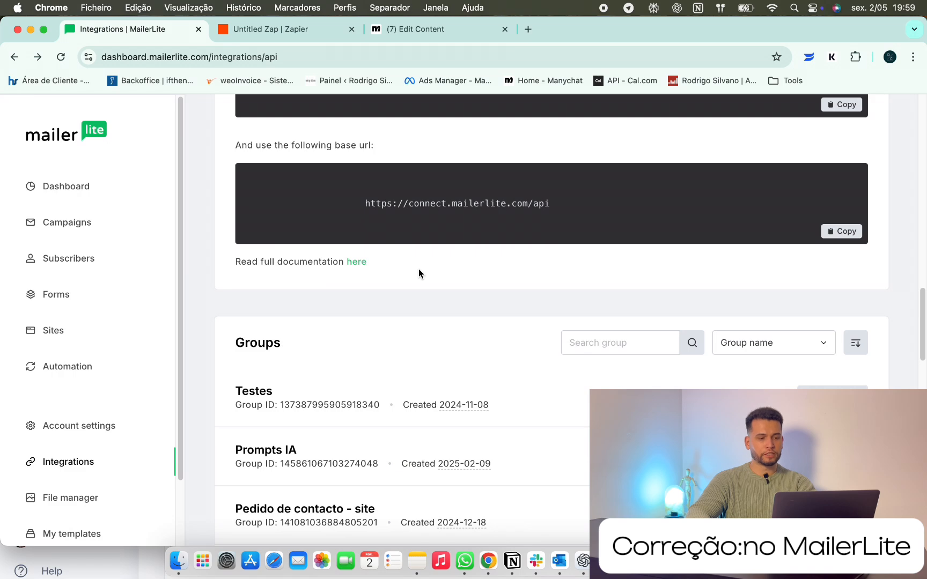
pyautogui.scroll(-3, 419, 269)
pyautogui.doubleClick(338, 324)
pyautogui.press('super+c')
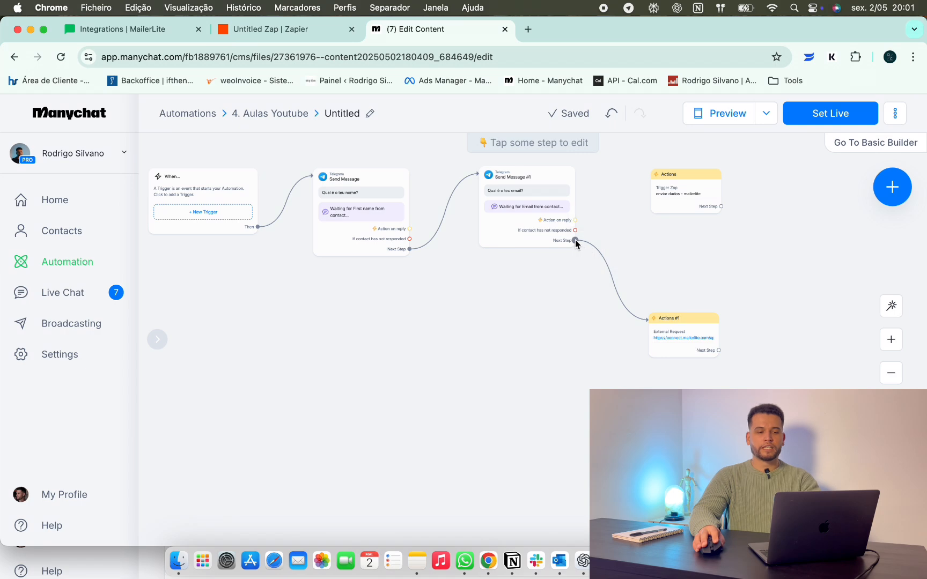
# Link the email question message to a new Actions step containing MailerLite's "Send contact's data from Manychat to MailerLite" action.
pyautogui.moveTo(576, 243); pyautogui.dragTo(625, 416)
pyautogui.click(692, 342)
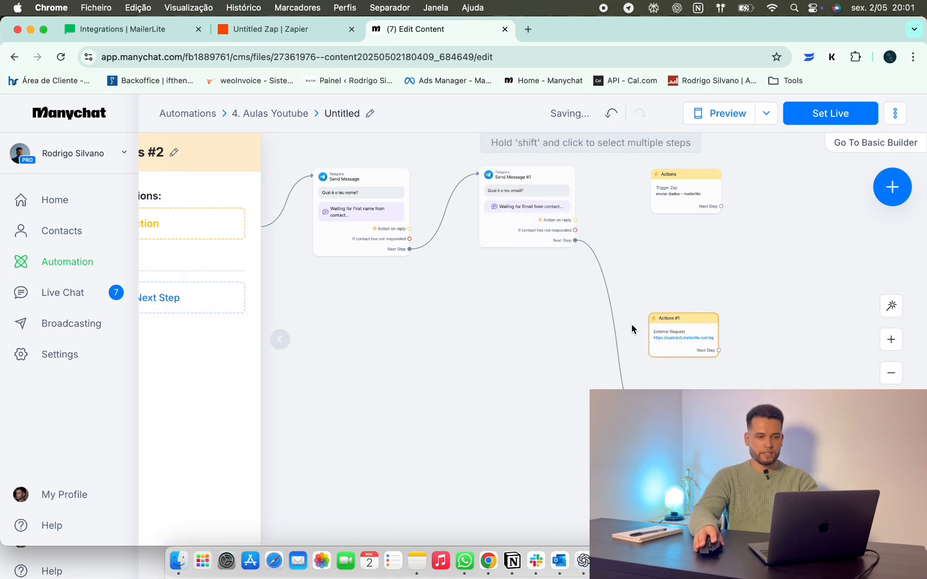
pyautogui.click(295, 237)
pyautogui.scroll(-4, 236, 311)
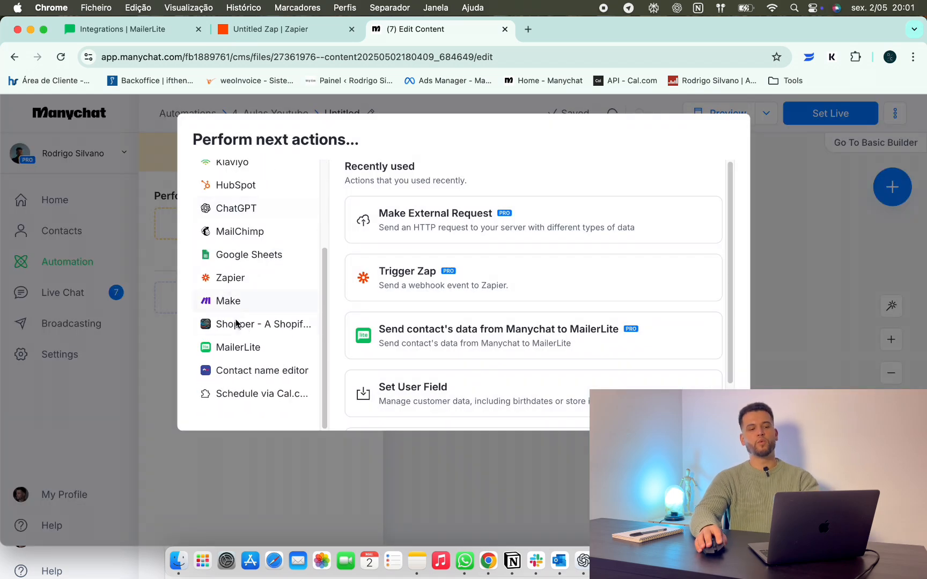
pyautogui.click(239, 352)
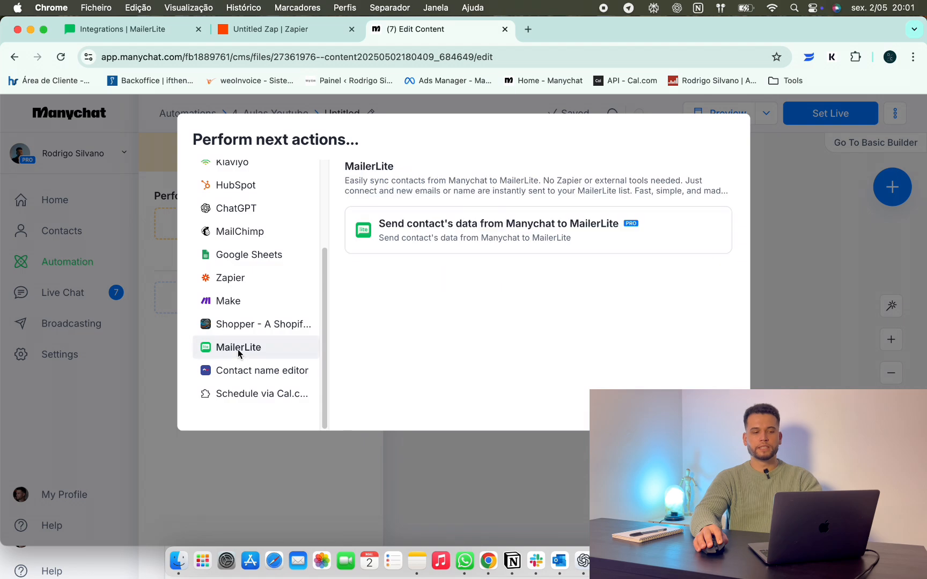
pyautogui.click(452, 235)
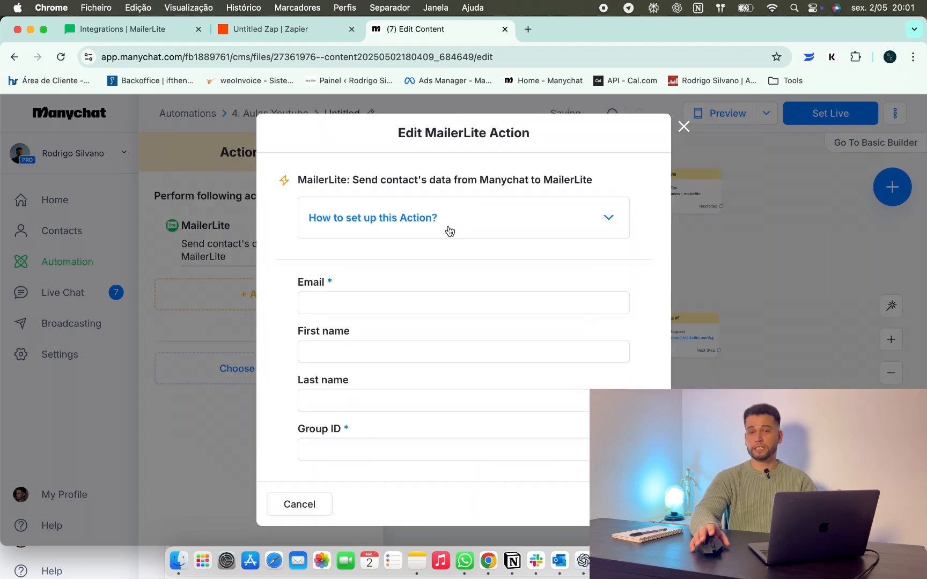
# Map the MailerLite action's Email to the Email system field and its First name to the First Name system field.
pyautogui.click(472, 302)
pyautogui.click(486, 396)
pyautogui.click(401, 357)
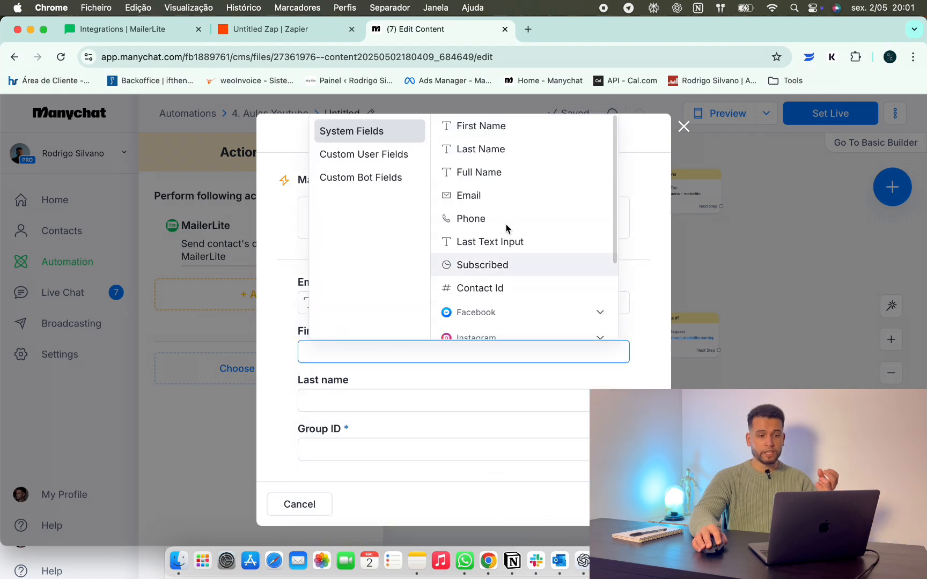
pyautogui.click(481, 128)
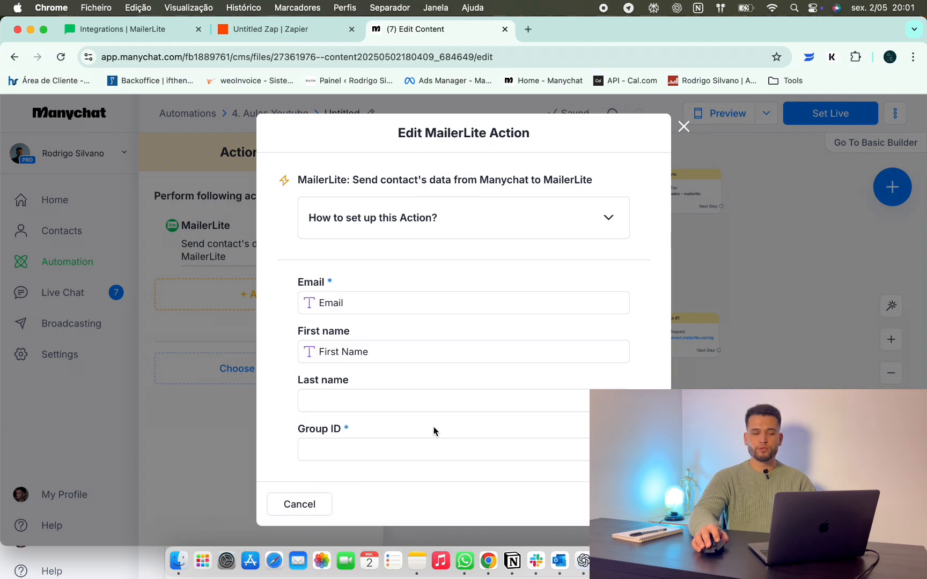
pyautogui.click(428, 452)
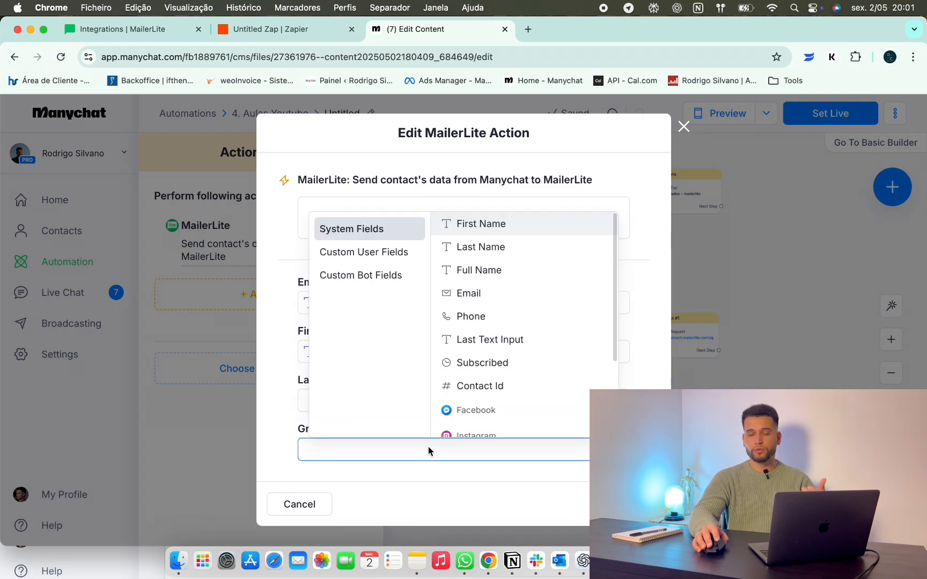
pyautogui.press('super+v')
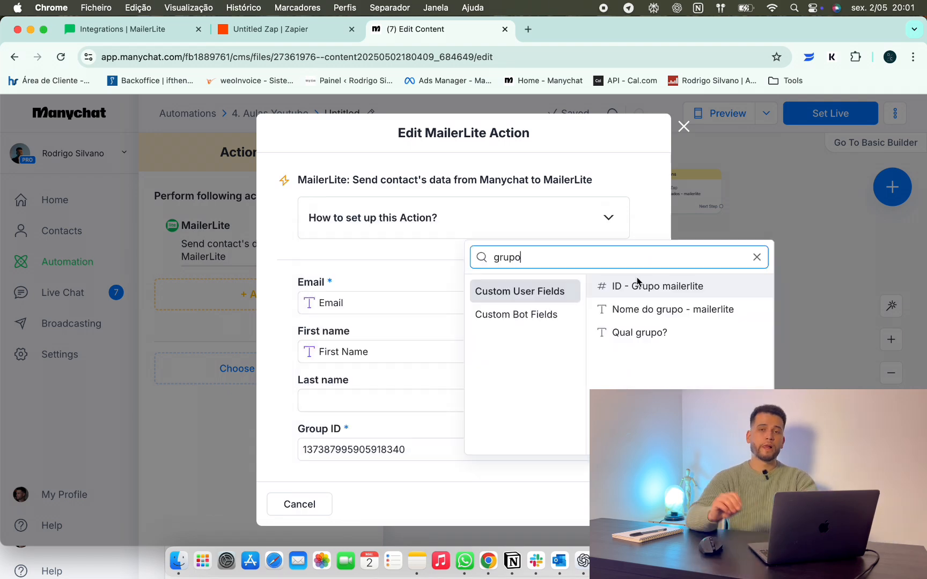
pyautogui.click(637, 284)
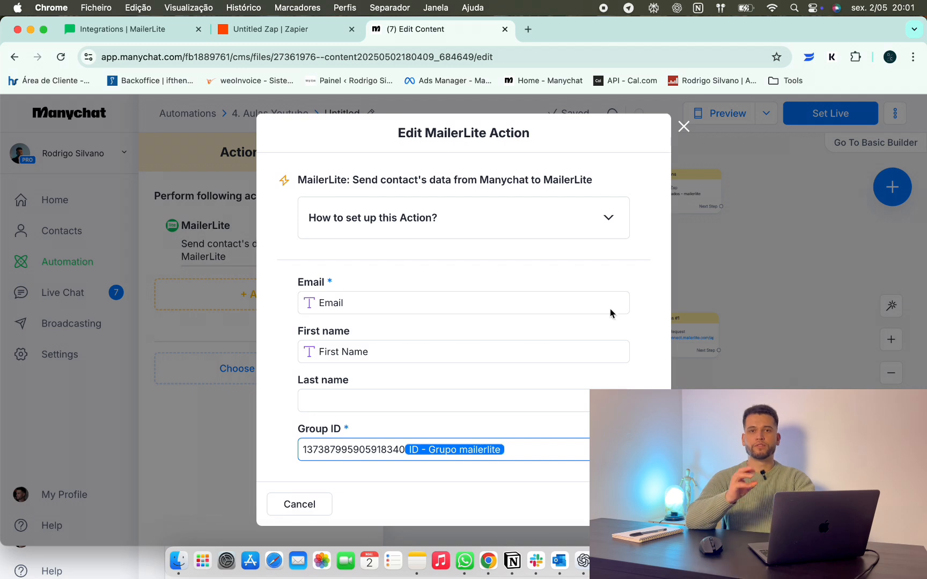